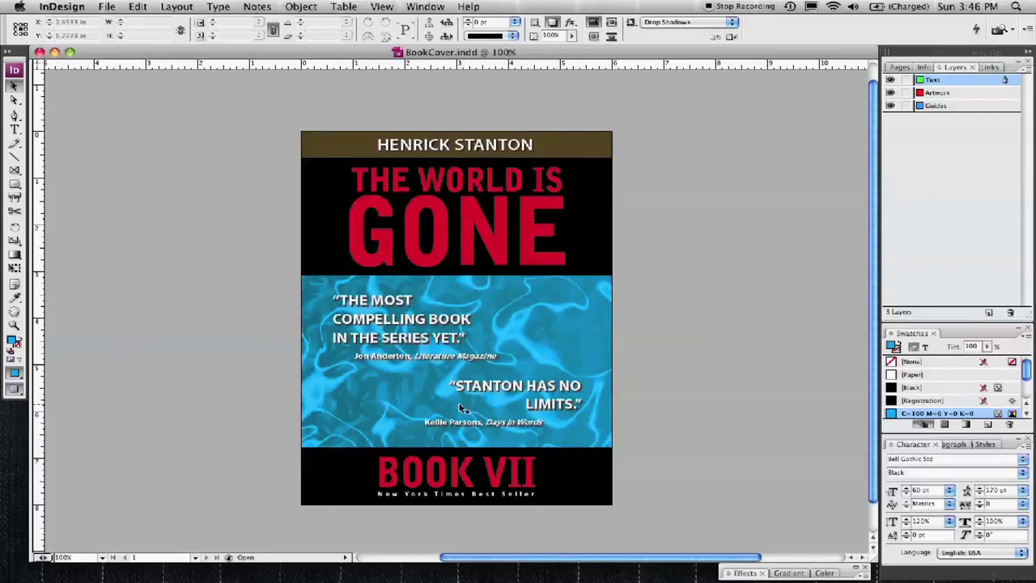
- Hide the Text and Artwork layers and make Guides the target layer for new content
left_click(456, 323)
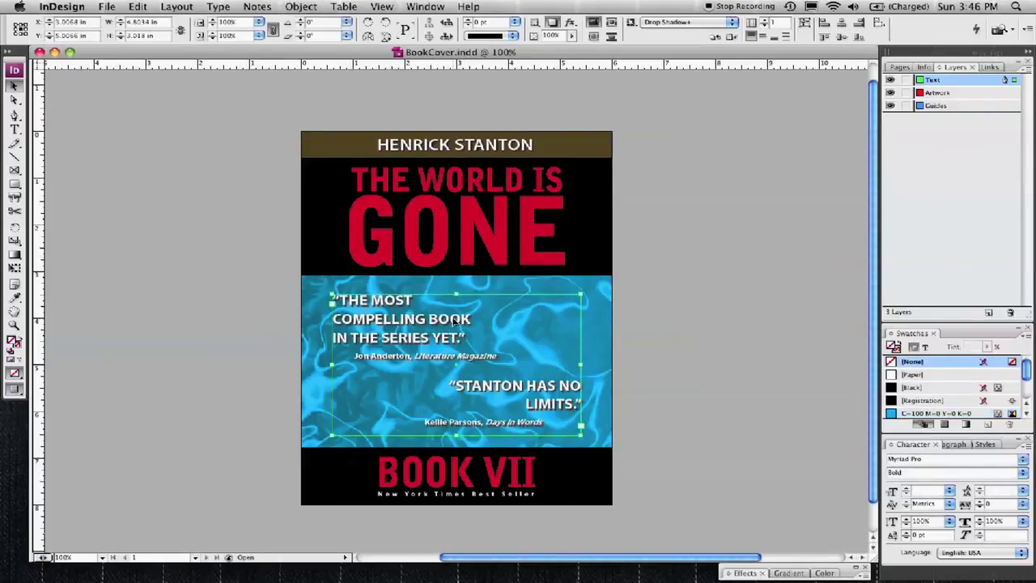
left_click(268, 317)
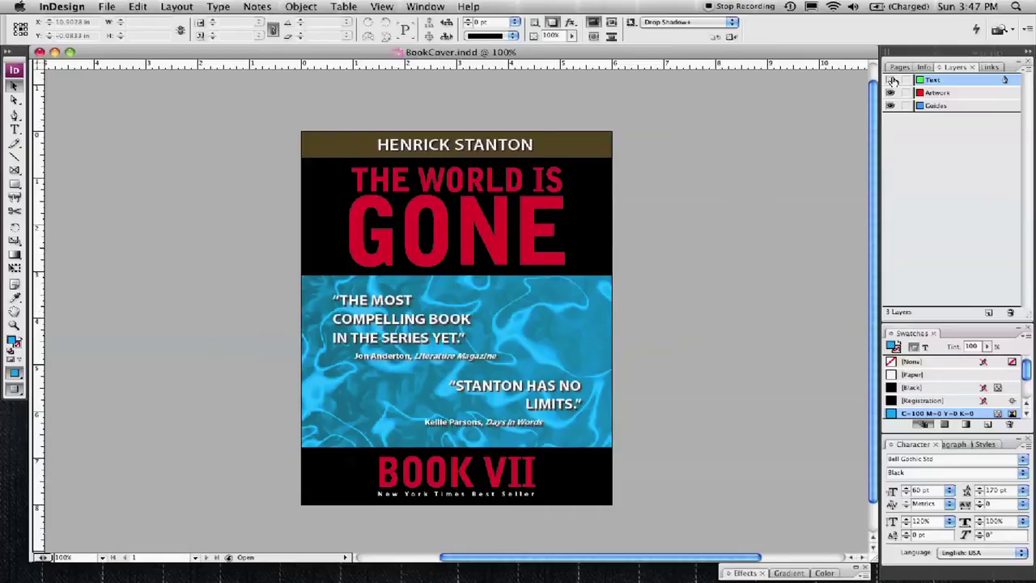
left_click_drag(890, 79, 892, 93)
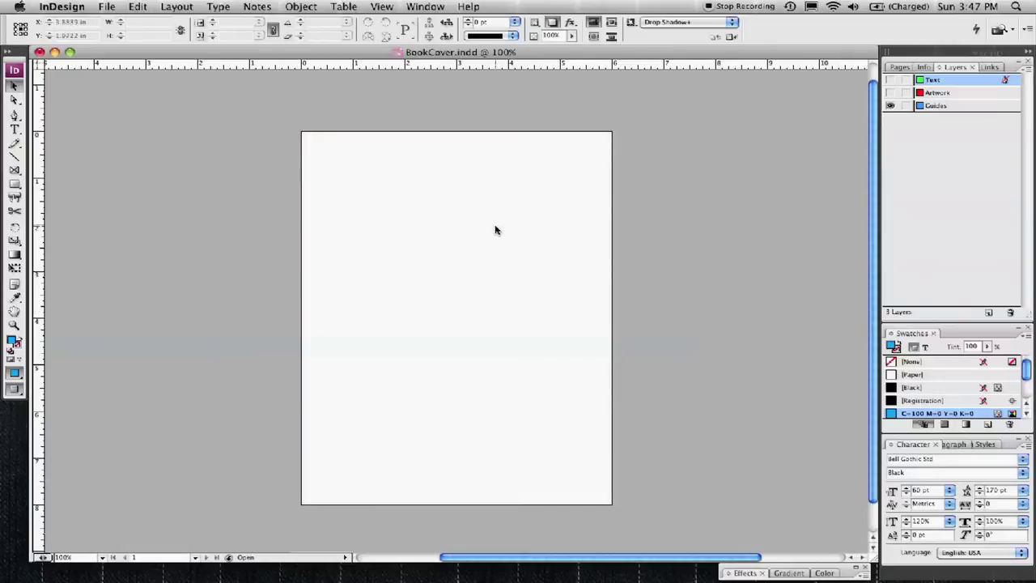
left_click(14, 128)
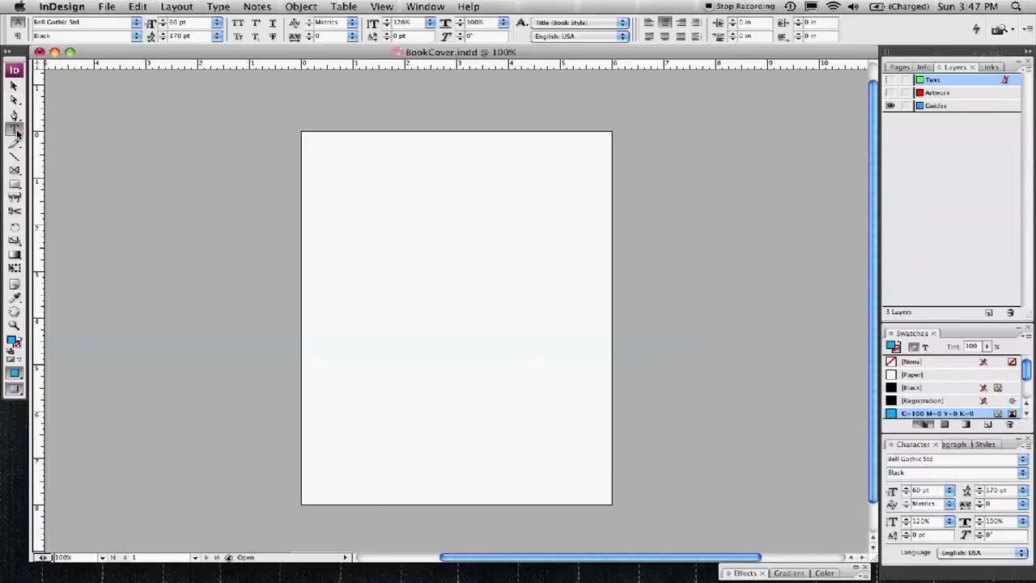
left_click(941, 107)
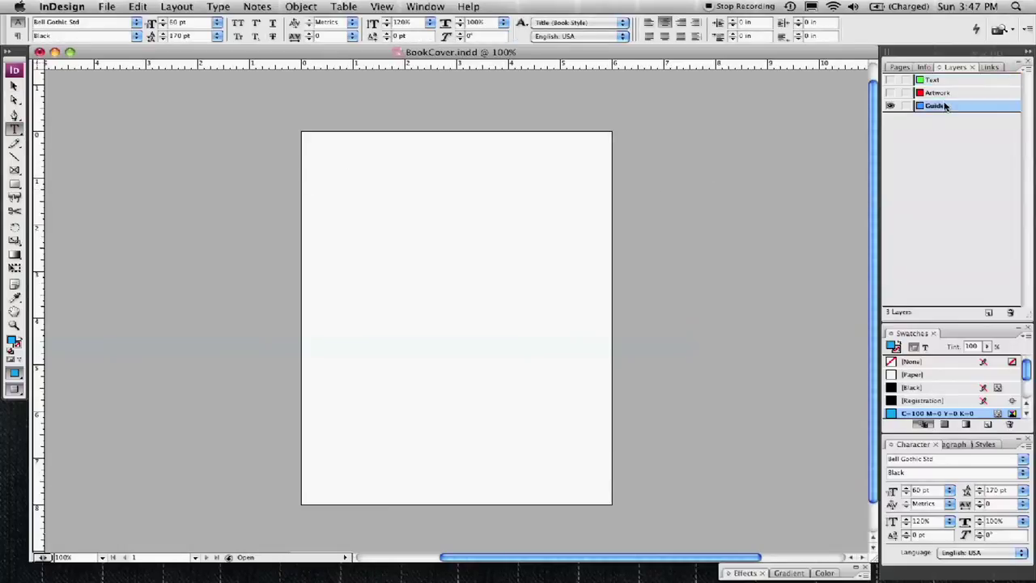
- Draw a text frame on the blank page and type 'The World' / 'is Gone' on two lines
left_click_drag(341, 195, 577, 351)
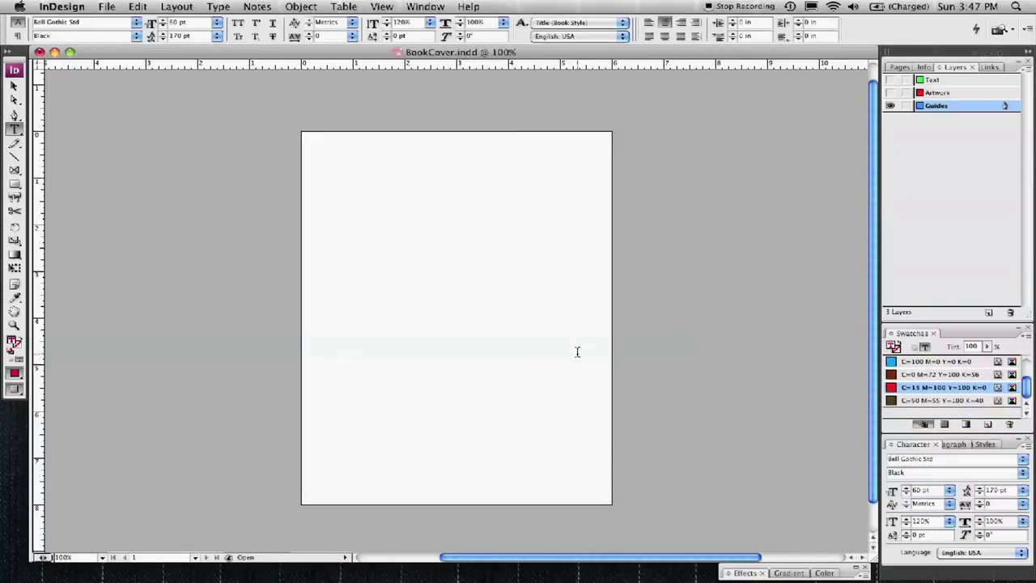
type("The World")
key("Return")
type("is Gone")
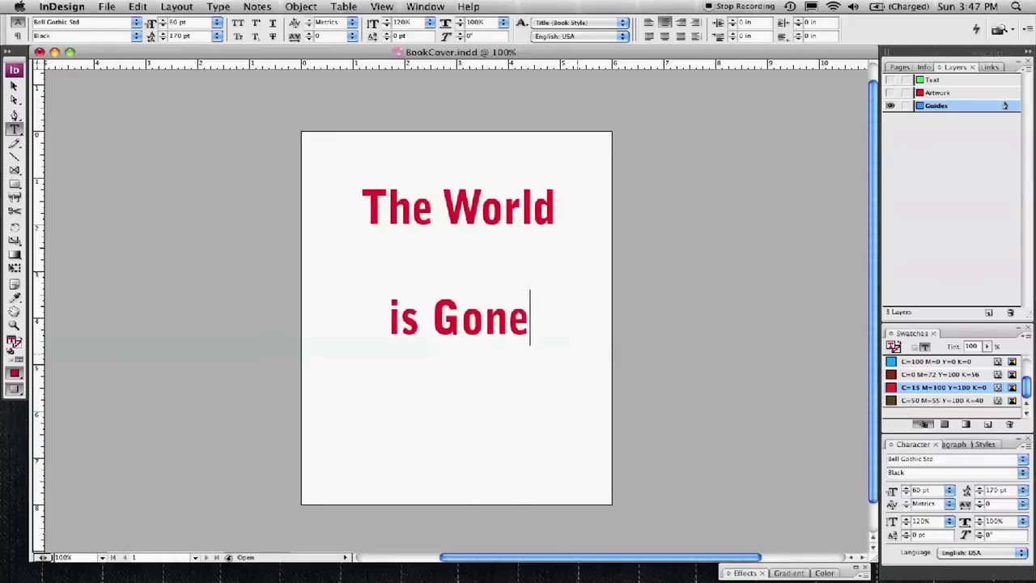
- Set the headline's leading to Auto (72 pt) and select the frame as an object
key("ctrl+a")
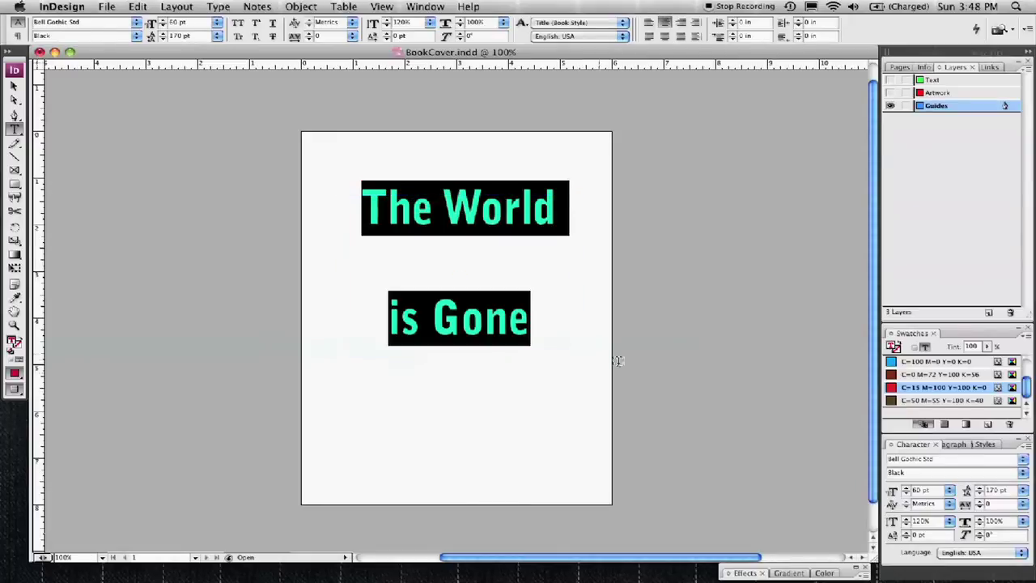
left_click(1022, 496)
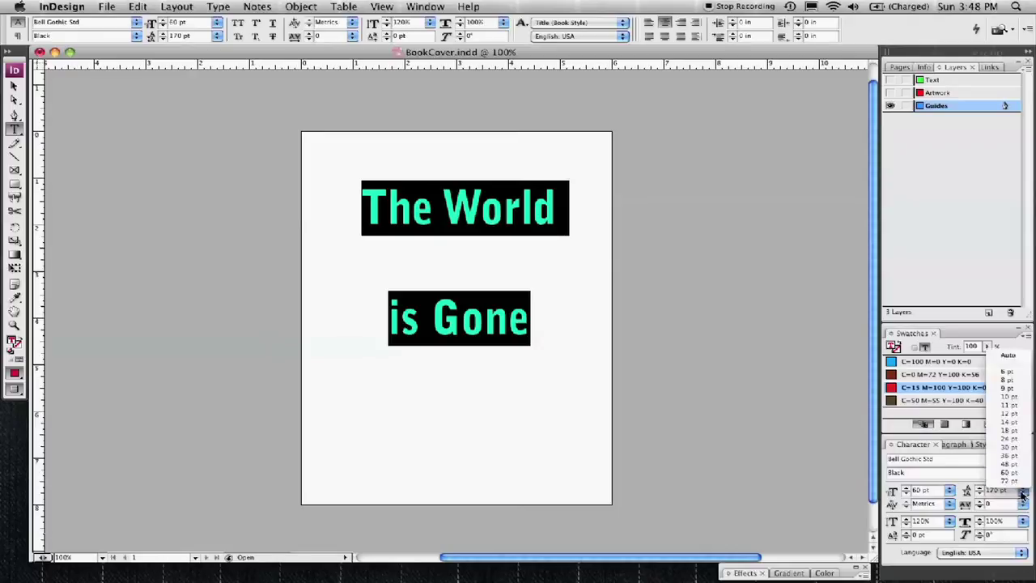
left_click(1009, 356)
left_click(550, 242)
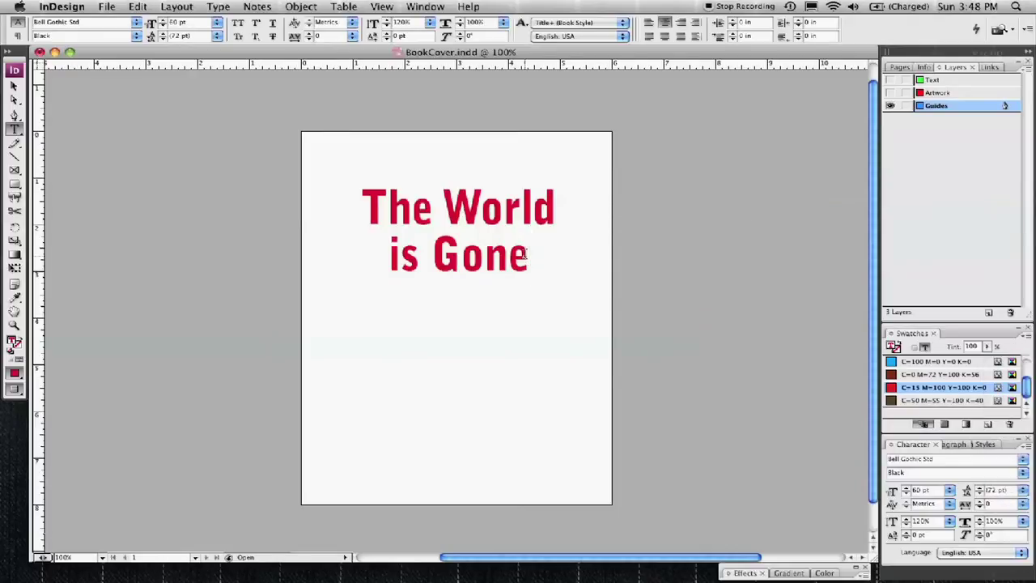
left_click(14, 84)
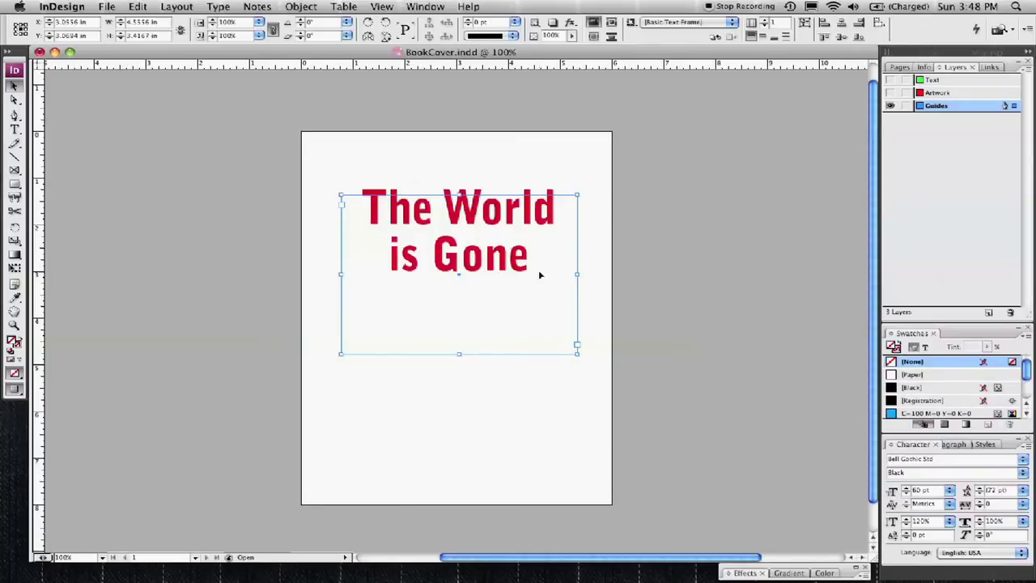
- Expand the Effects panel and show its flyout's Effects submenu listing Drop Shadow
left_click(728, 573)
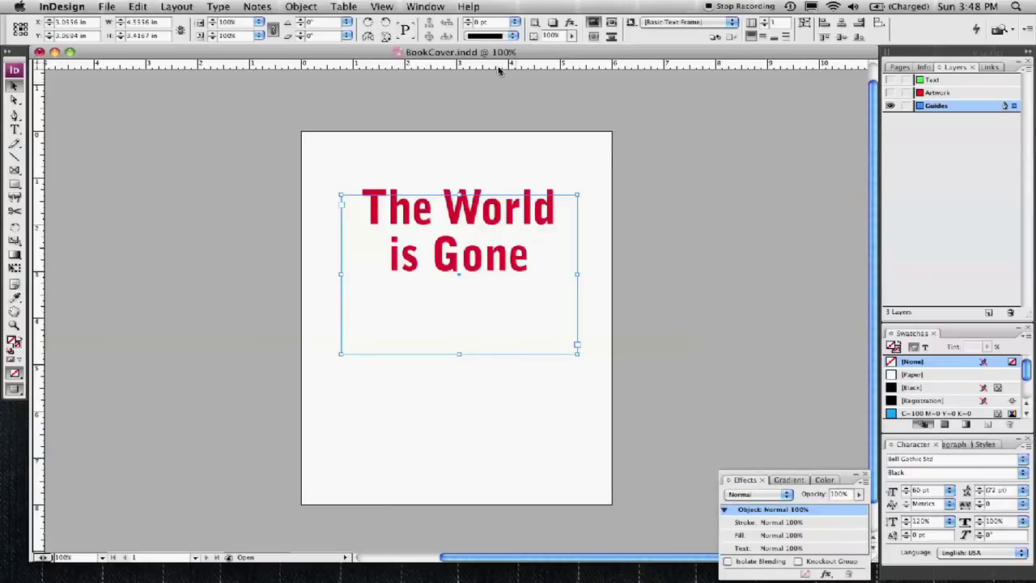
left_click(395, 6)
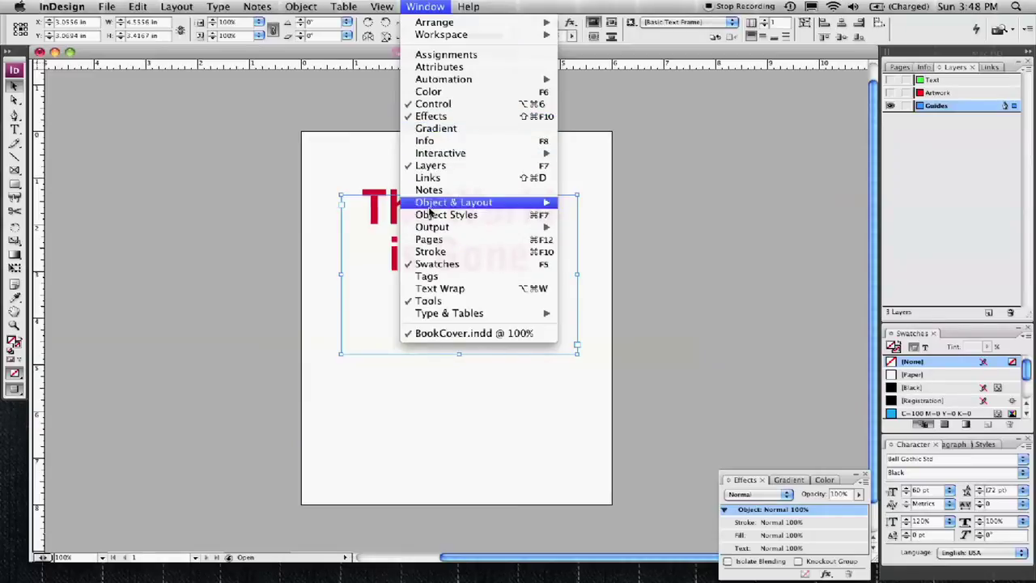
mouse_move(435, 314)
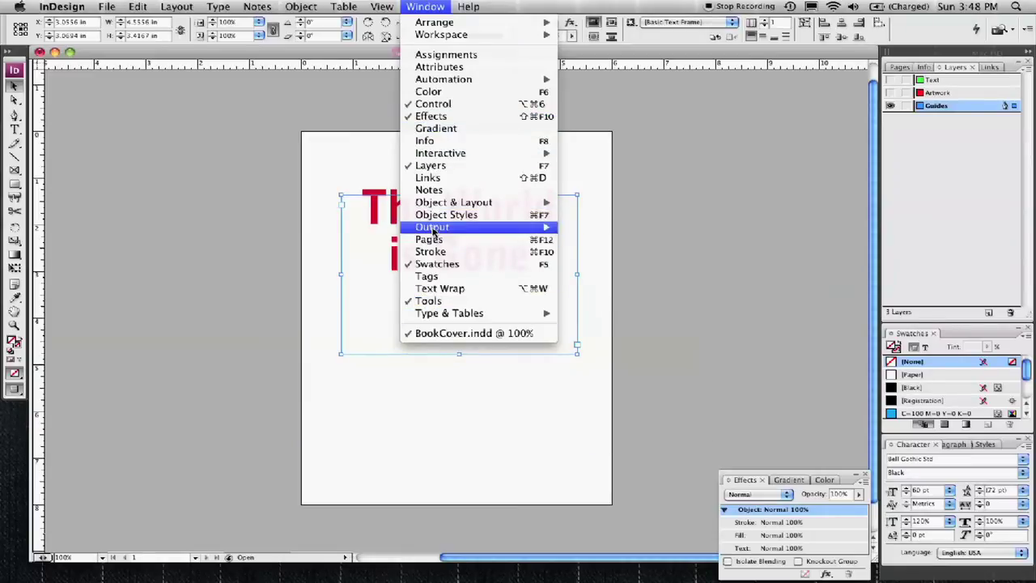
mouse_move(435, 228)
mouse_move(437, 204)
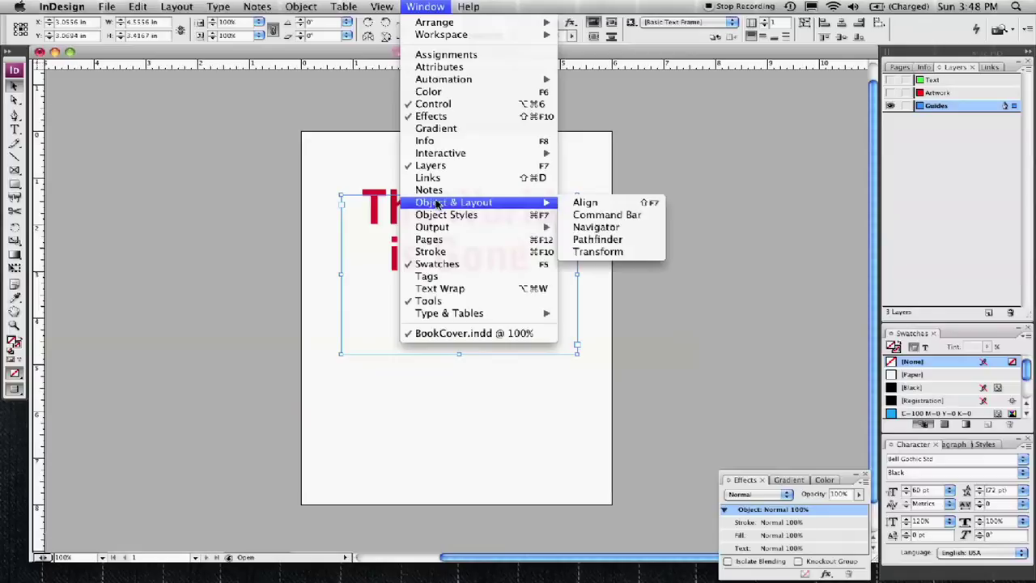
mouse_move(463, 154)
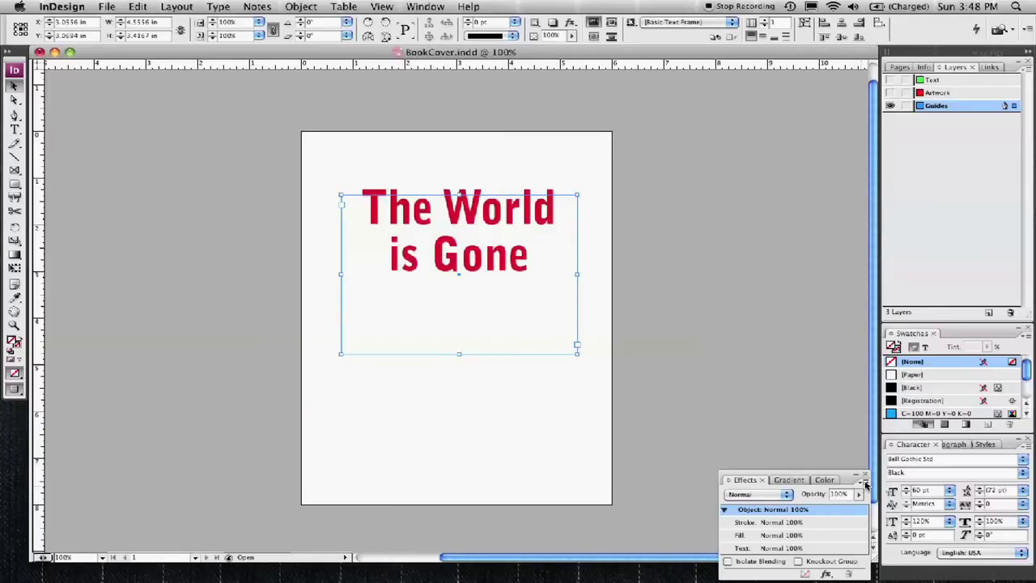
left_click(865, 483)
mouse_move(894, 497)
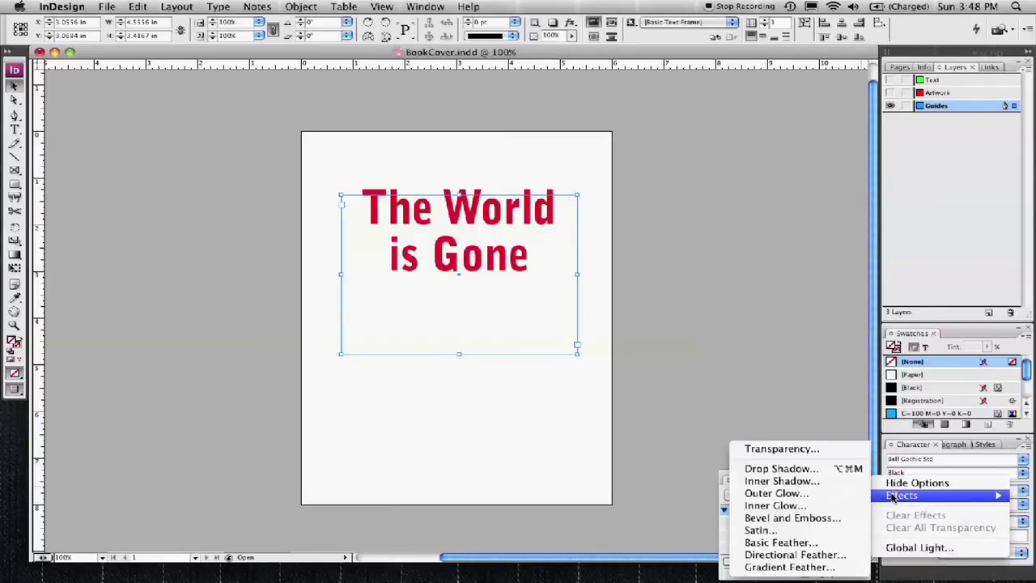
- Apply the drop shadow to the text only instead of the frame, with Normal blending mode
left_click(798, 470)
left_click_drag(597, 187, 375, 316)
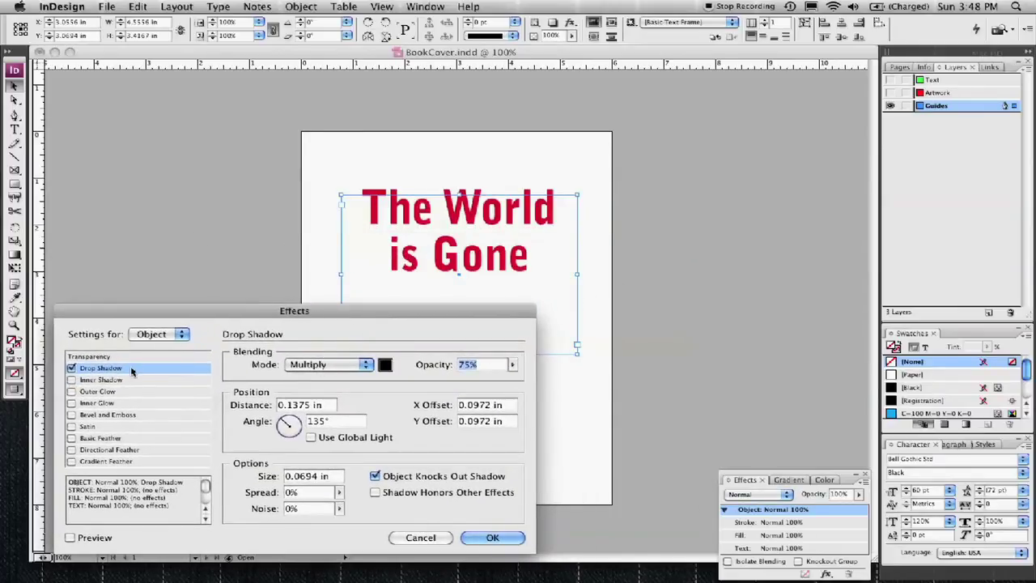
left_click(70, 368)
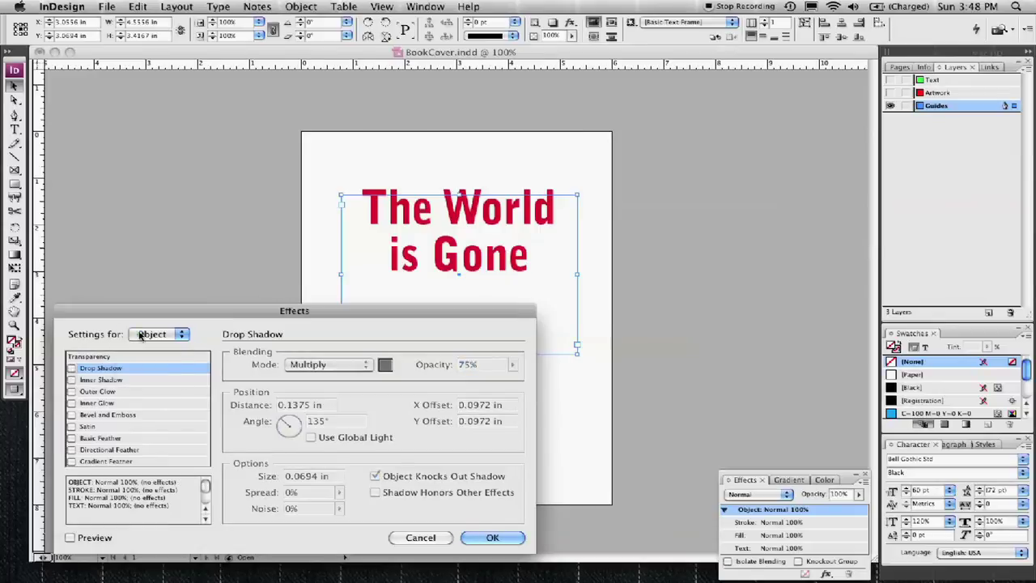
left_click(140, 335)
left_click(146, 373)
left_click(72, 368)
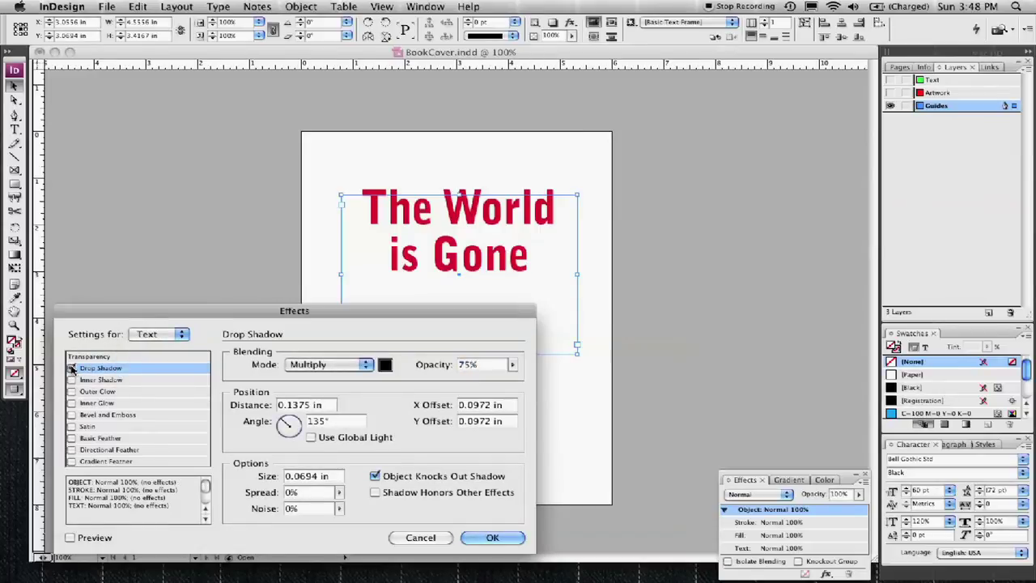
left_click(314, 366)
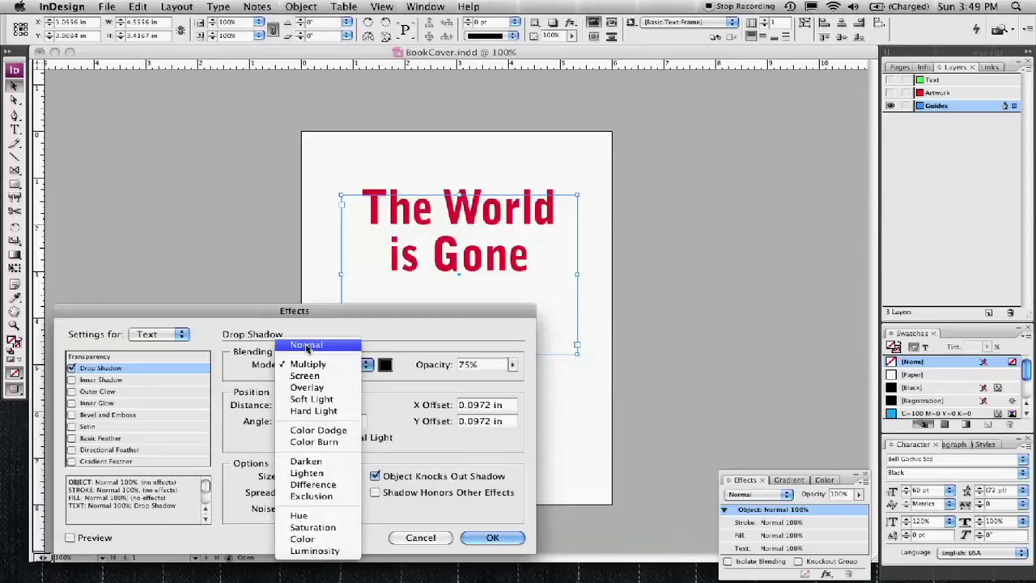
left_click(306, 346)
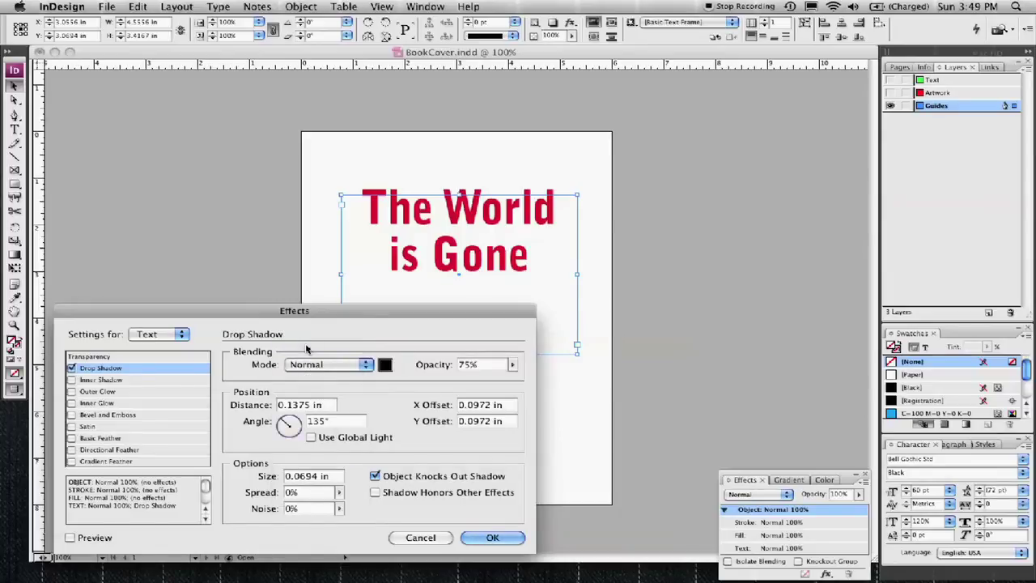
- Set the shadow's X Offset to 0.04 in and start editing the Y Offset
double_click(471, 405)
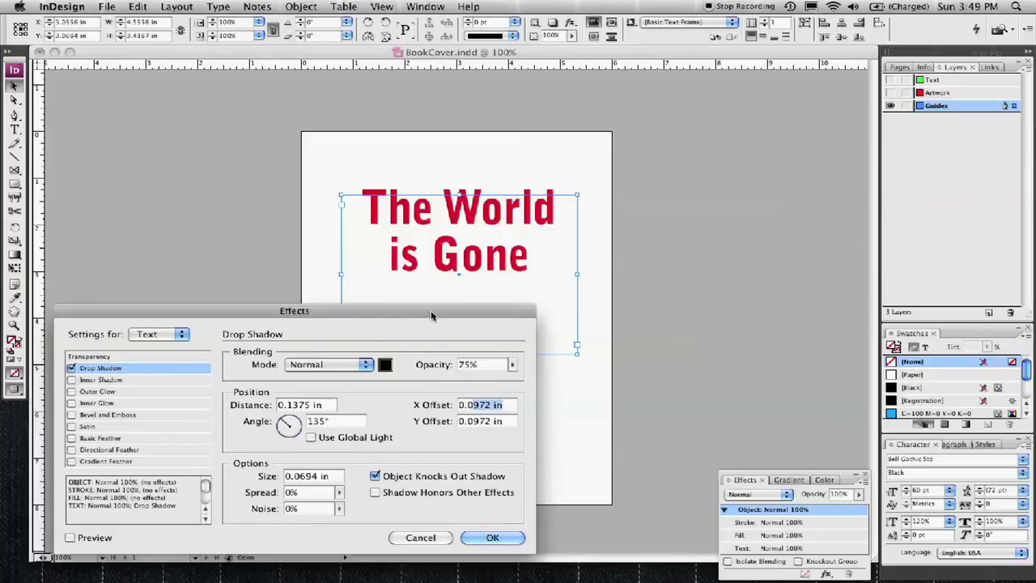
left_click_drag(428, 310, 417, 310)
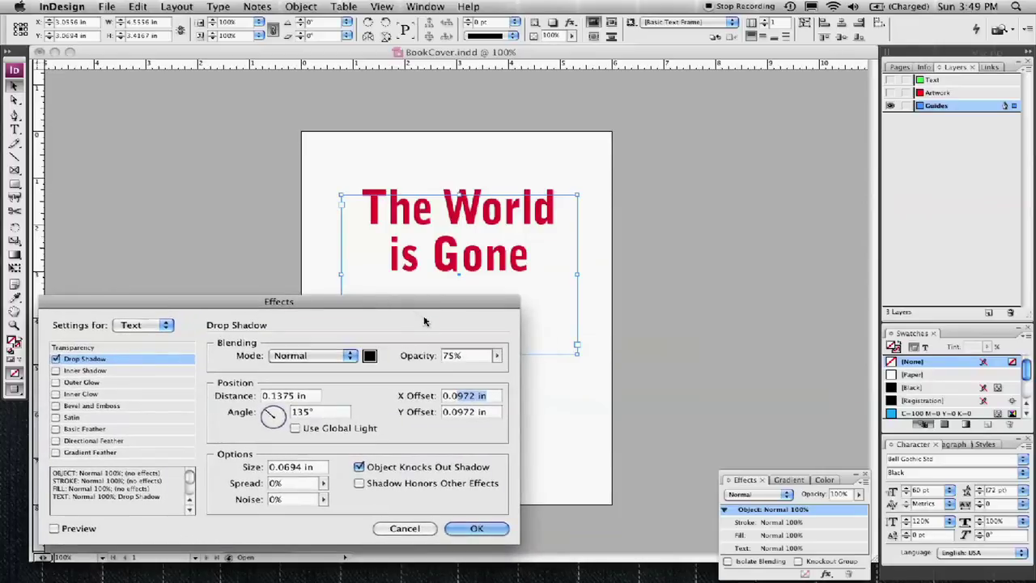
type("04")
key("Tab")
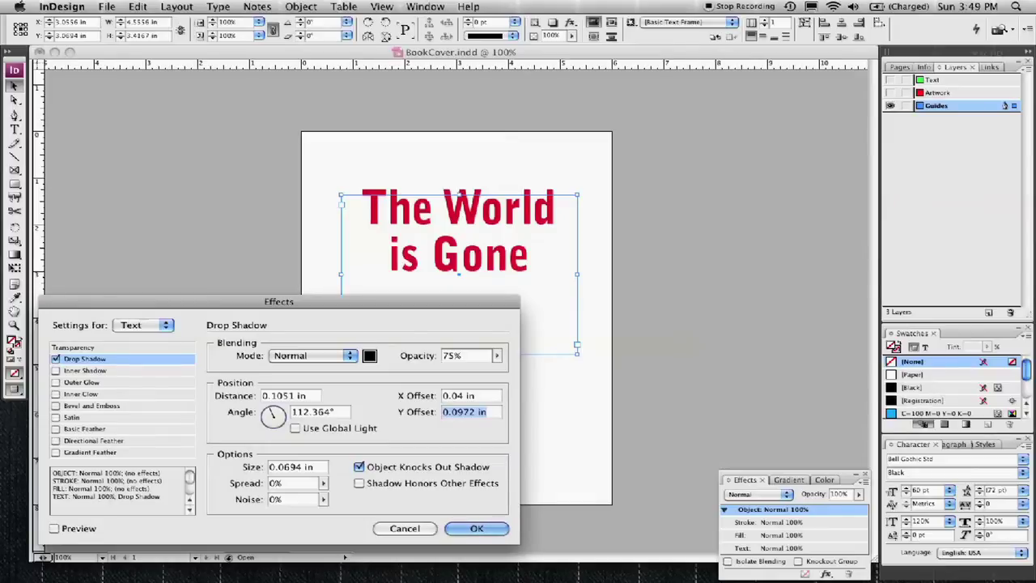
left_click(487, 411)
key("BackSpace")
key("BackSpace")
key("BackSpace")
key("BackSpace")
key("BackSpace")
key("BackSpace")
- Finish the 0.04 in Y Offset, turn on Preview, and set shadow opacity to 45%
type("4")
left_click(55, 528)
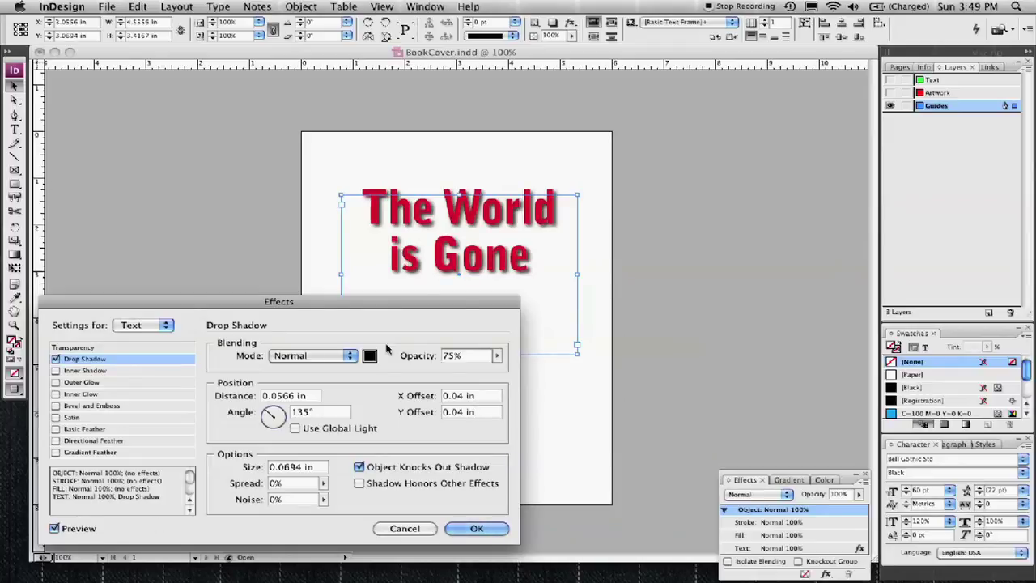
double_click(452, 356)
type("45")
key("Tab")
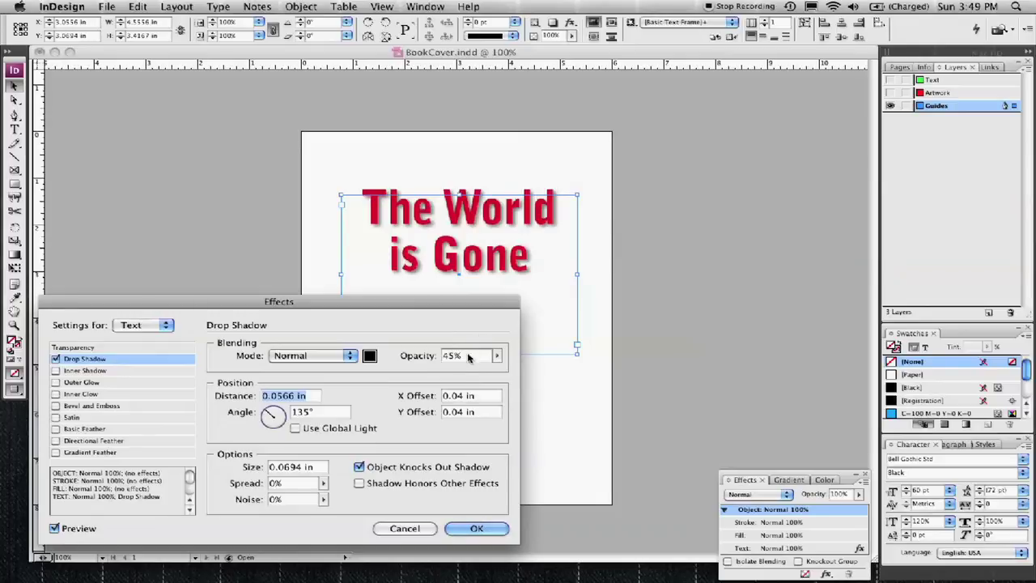
- Zero both shadow offsets and raise the Spread to 6%
key("Tab")
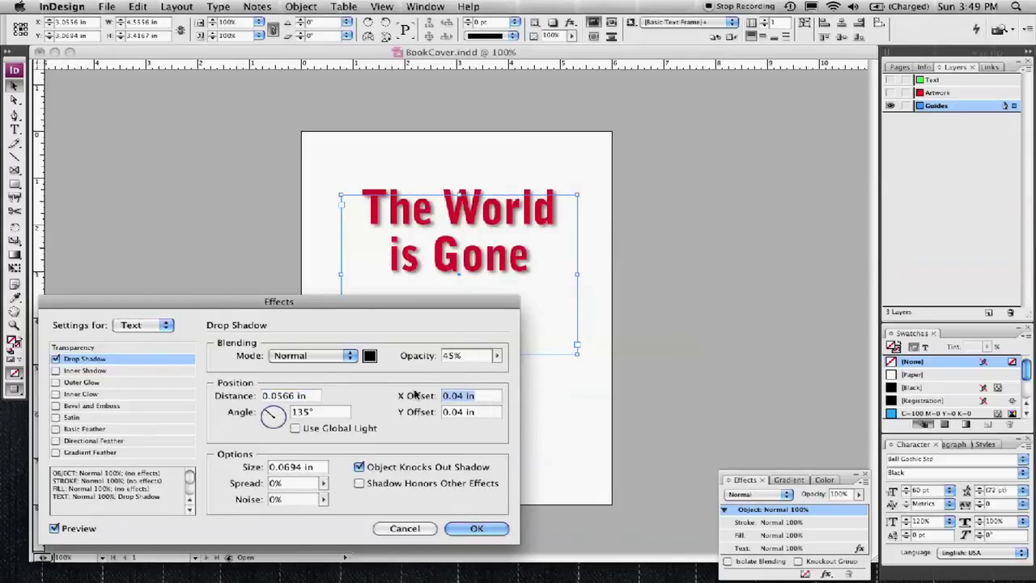
type("0")
key("Tab")
type("0")
key("Tab")
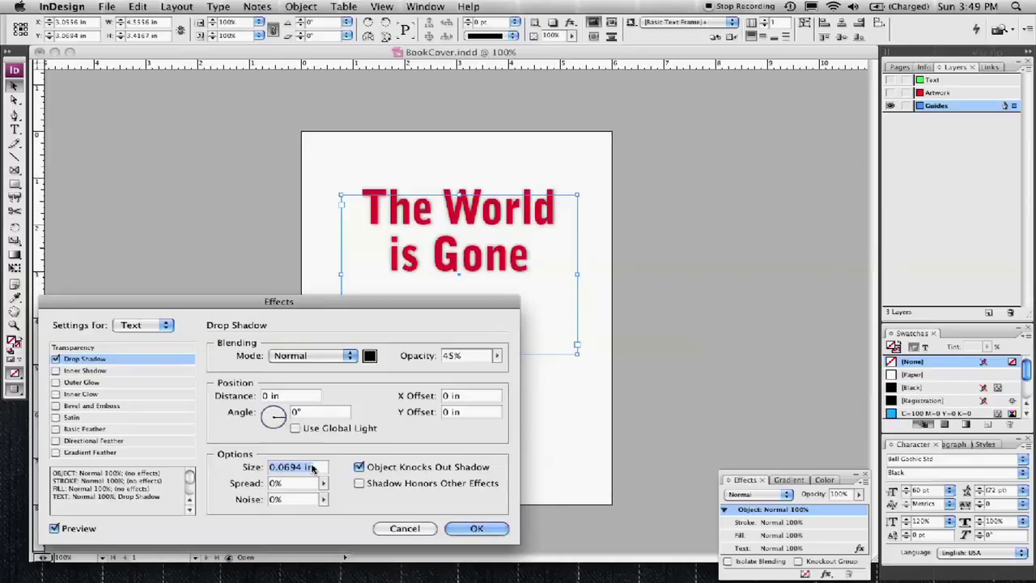
mouse_move(322, 484)
left_mouse_down()
mouse_move(326, 499)
mouse_move(414, 498)
mouse_move(329, 502)
left_mouse_up()
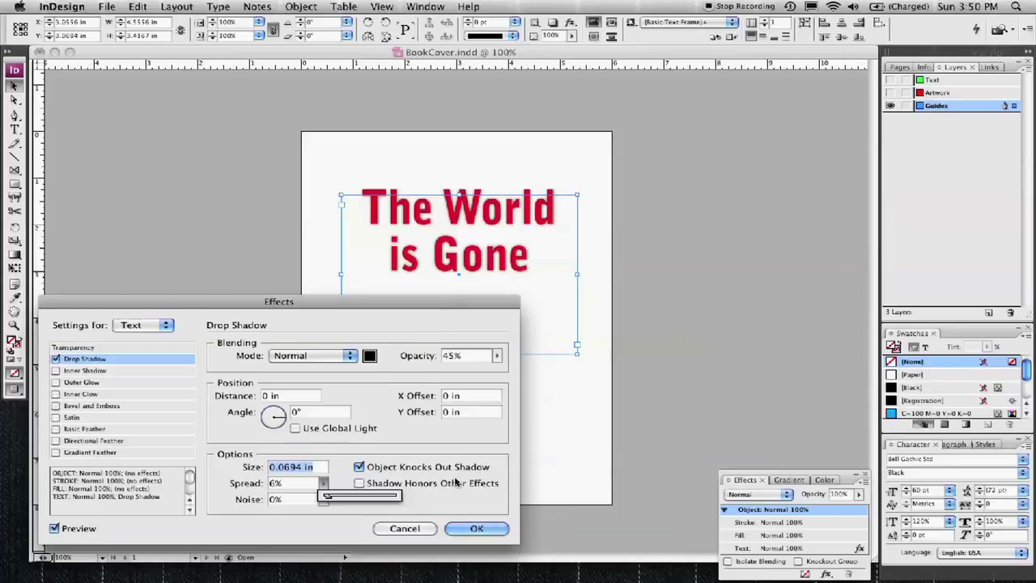
- Set the shadow offsets to X 0.04 and Y 0.05, then apply the drop shadow
left_click(463, 396)
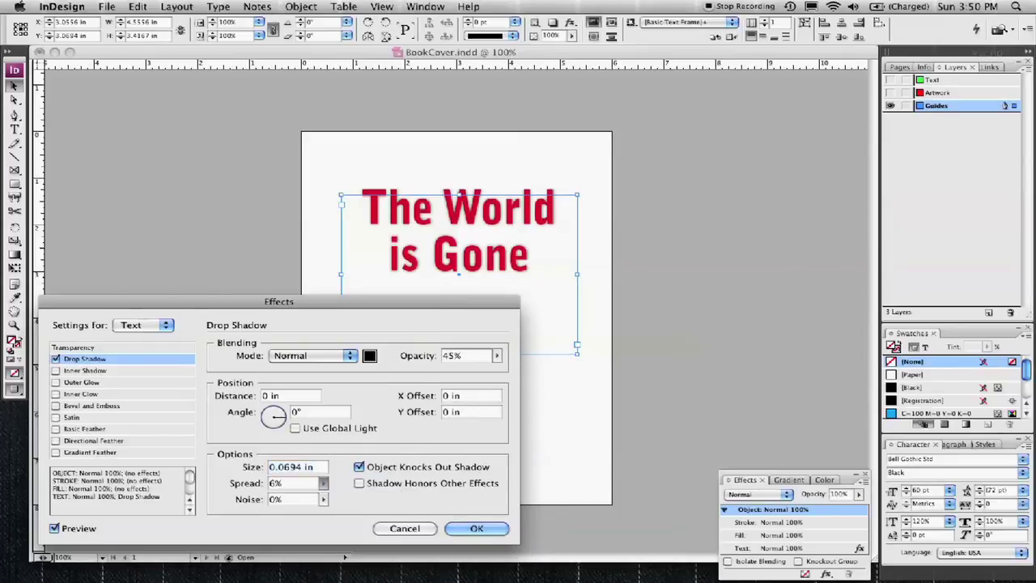
triple_click(456, 396)
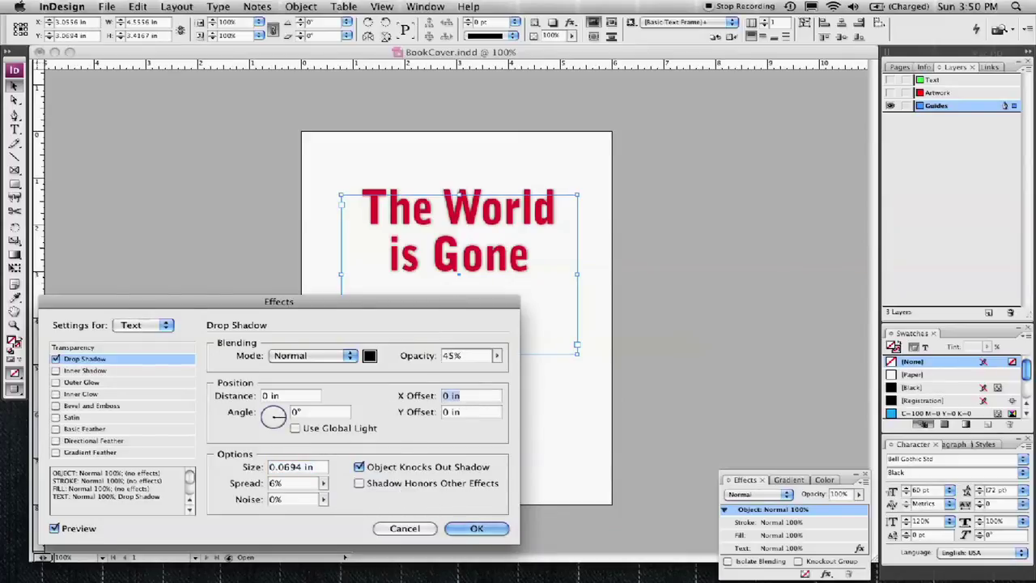
key("BackSpace")
type(".04")
key("Tab")
type(".05")
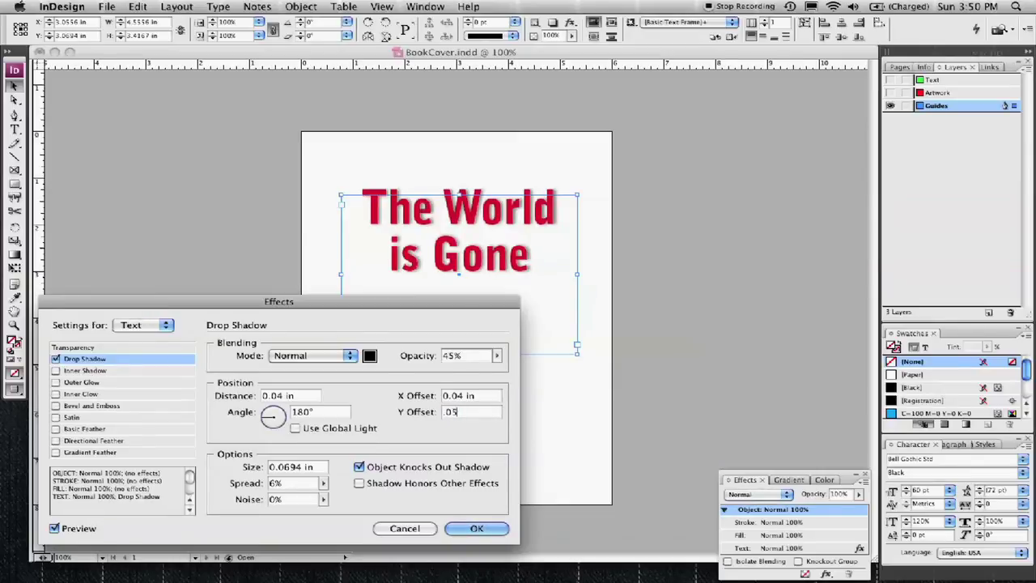
key("Return")
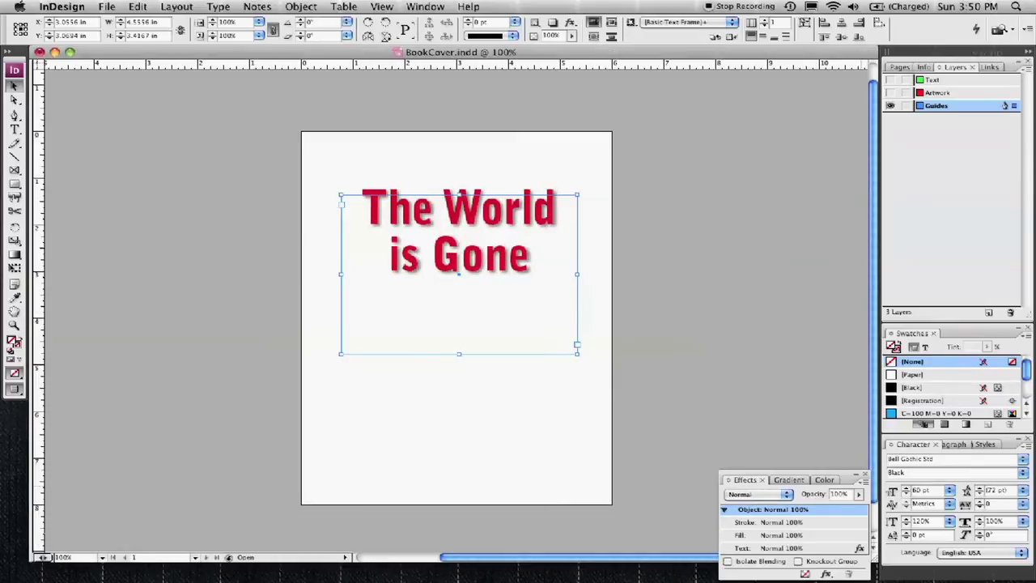
- Select the title frame and nudge it to a new spot on the page
left_click(599, 256)
left_click(516, 247)
left_click_drag(518, 250, 530, 229)
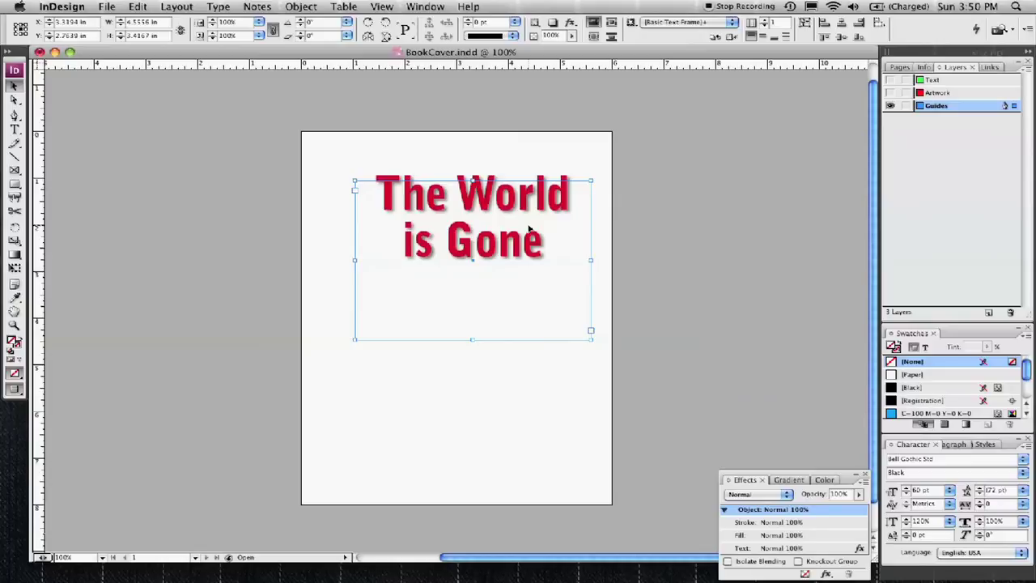
- Extend the title to read 'The World is Gone by the wayside', fixing the 'thee' typo
double_click(491, 256)
type("by thee ways")
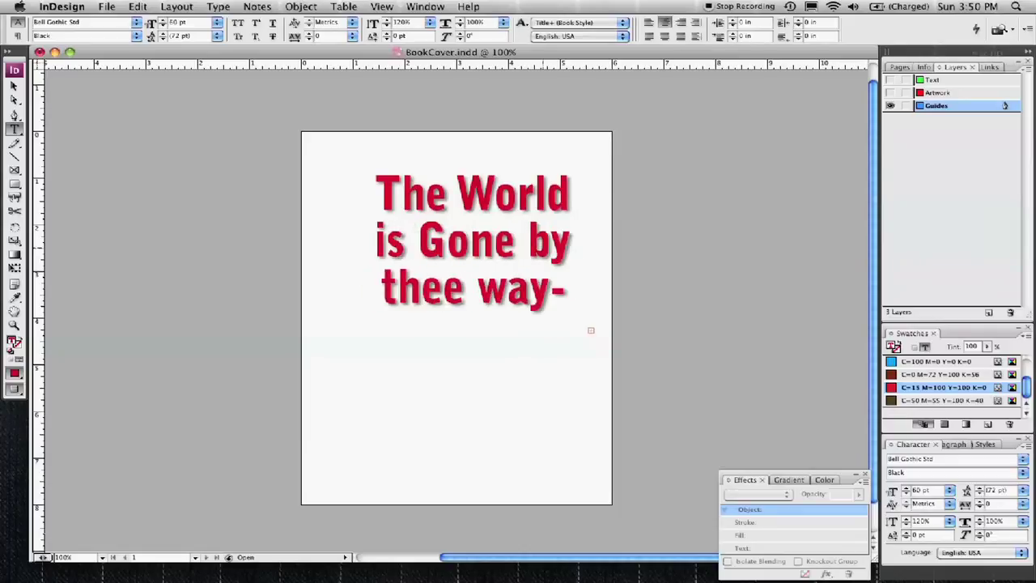
left_click(468, 289)
key("BackSpace")
- Select the whole practice title frame and delete it
left_click_drag(403, 194, 495, 293)
left_click(478, 226)
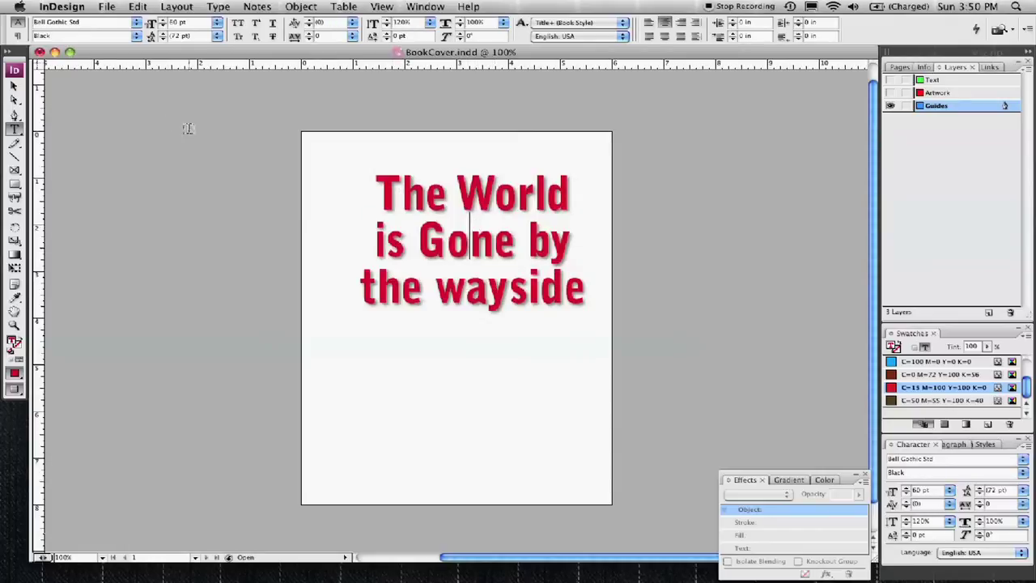
left_click(13, 85)
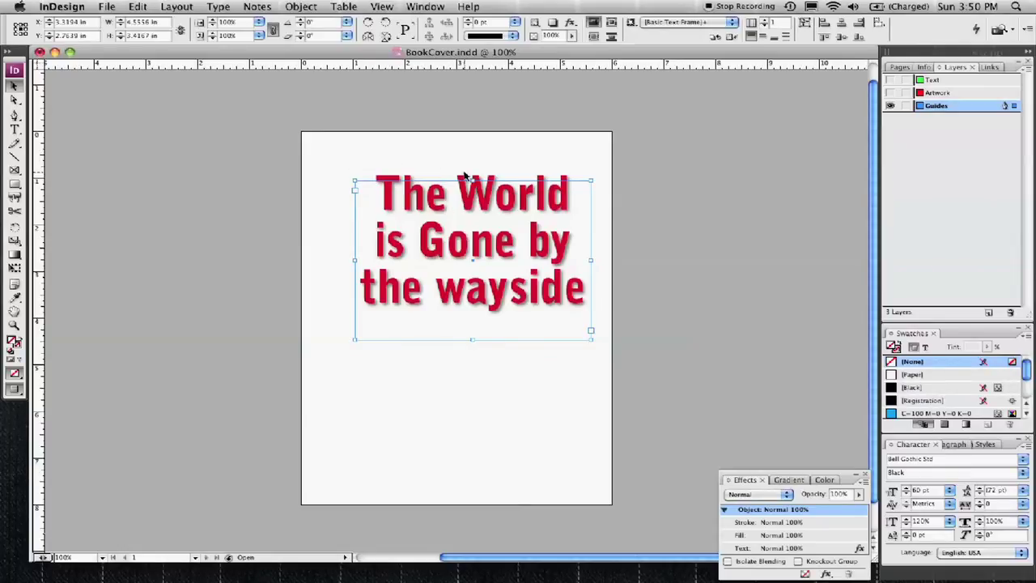
key("Delete")
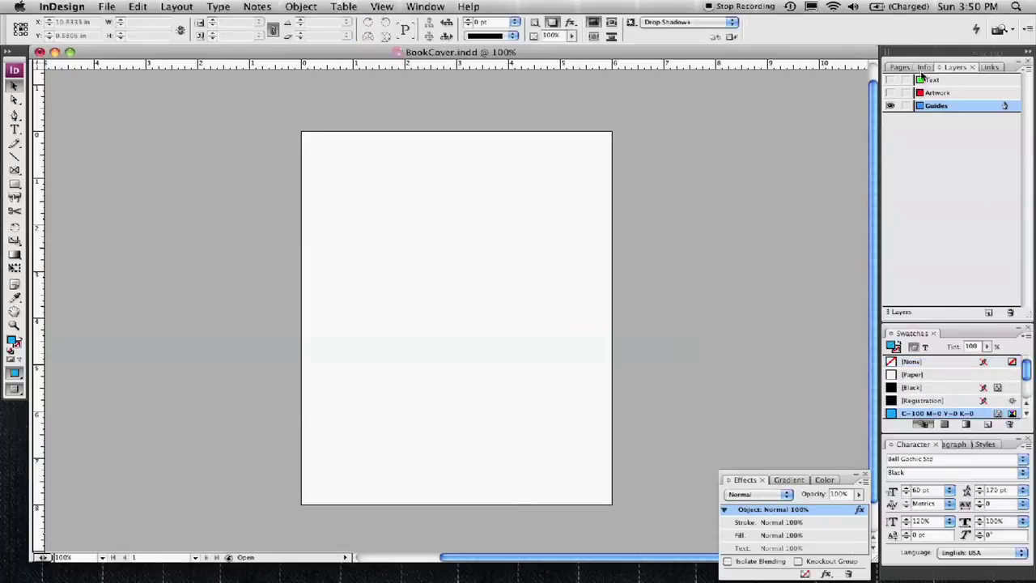
- Show the Artwork and Text layers and hide the Guides layer
left_click(891, 92)
left_click(890, 80)
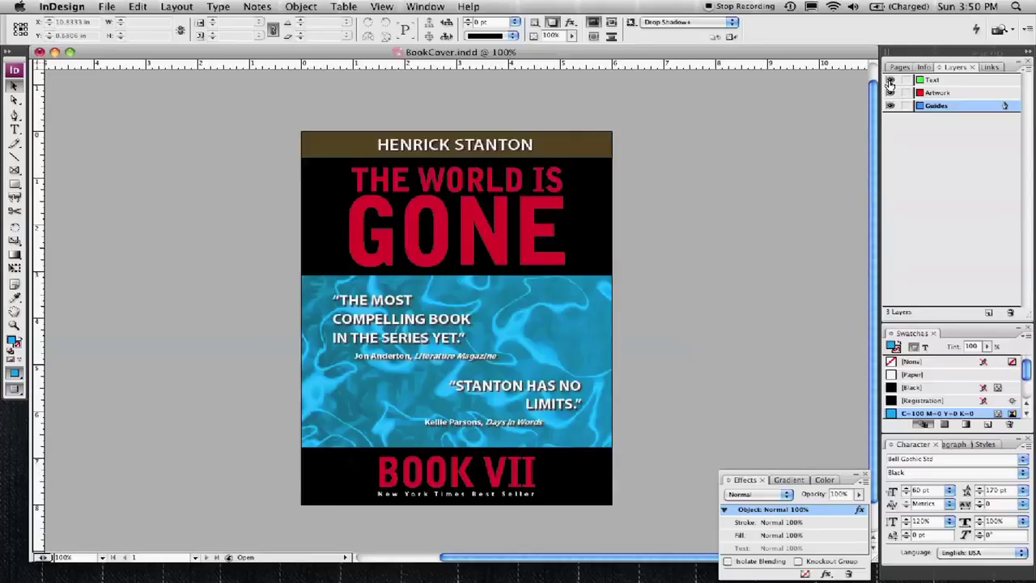
left_click(890, 105)
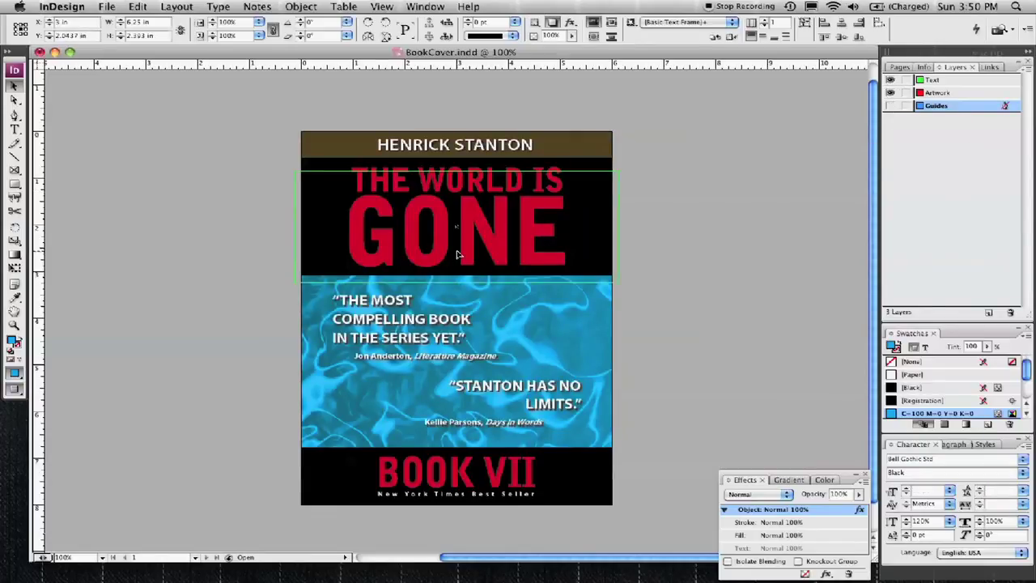
- Inspect the cover's review quotes, 'THE WORLD IS GONE' title and water image frames
left_click_drag(510, 331, 512, 329)
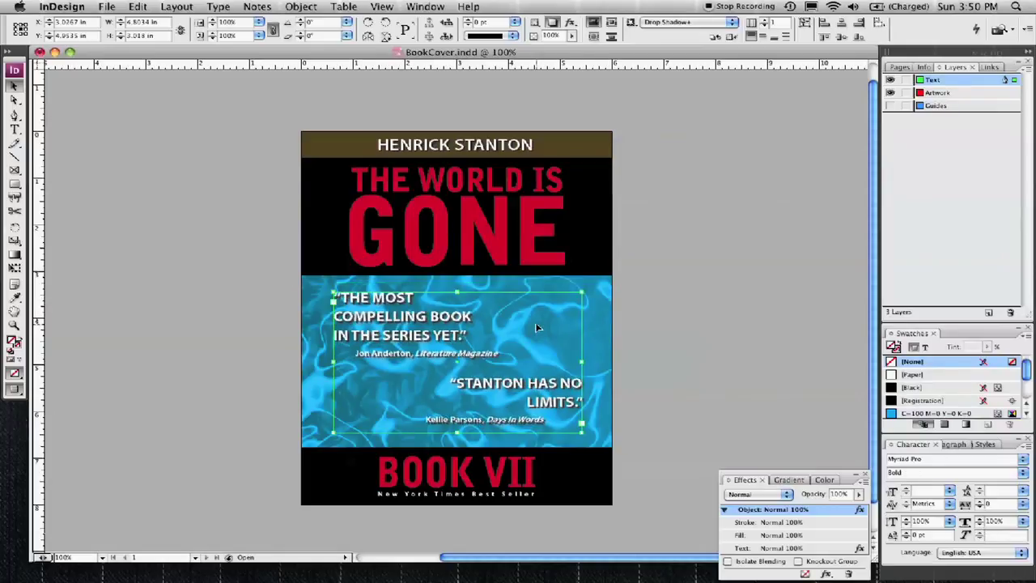
left_click(658, 427)
left_click_drag(650, 431, 596, 397)
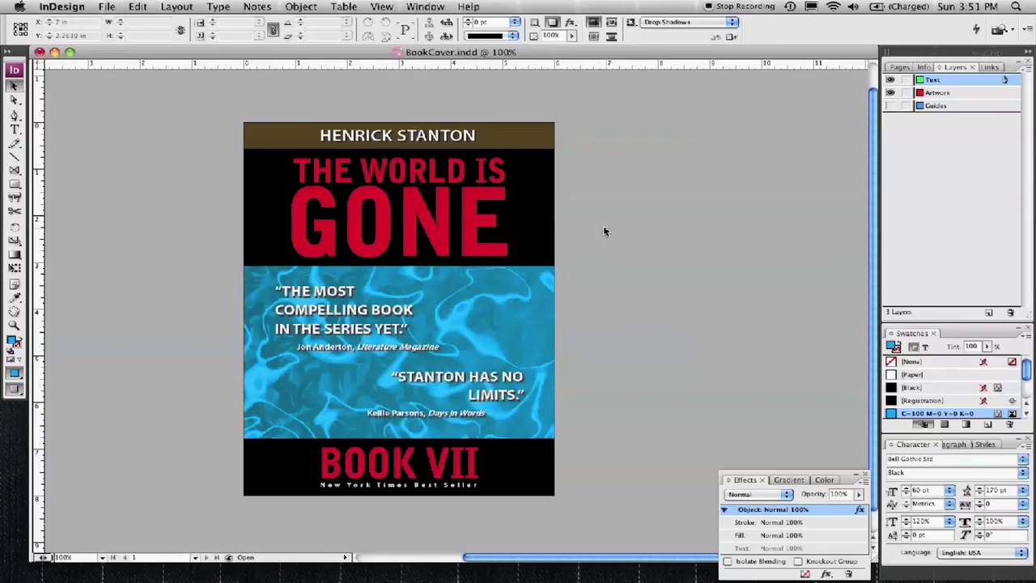
left_click(525, 277)
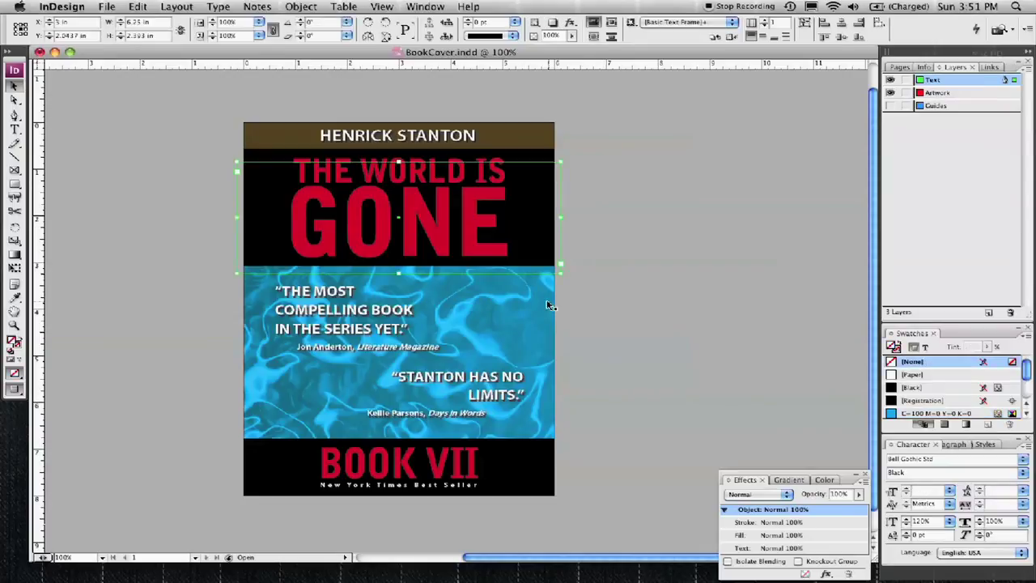
left_click(547, 305)
left_click(577, 305)
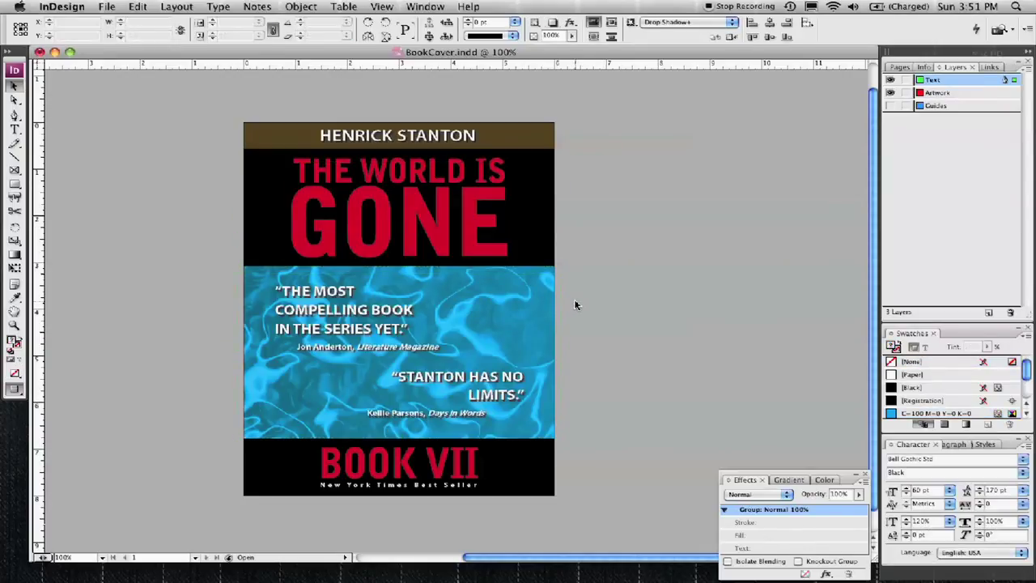